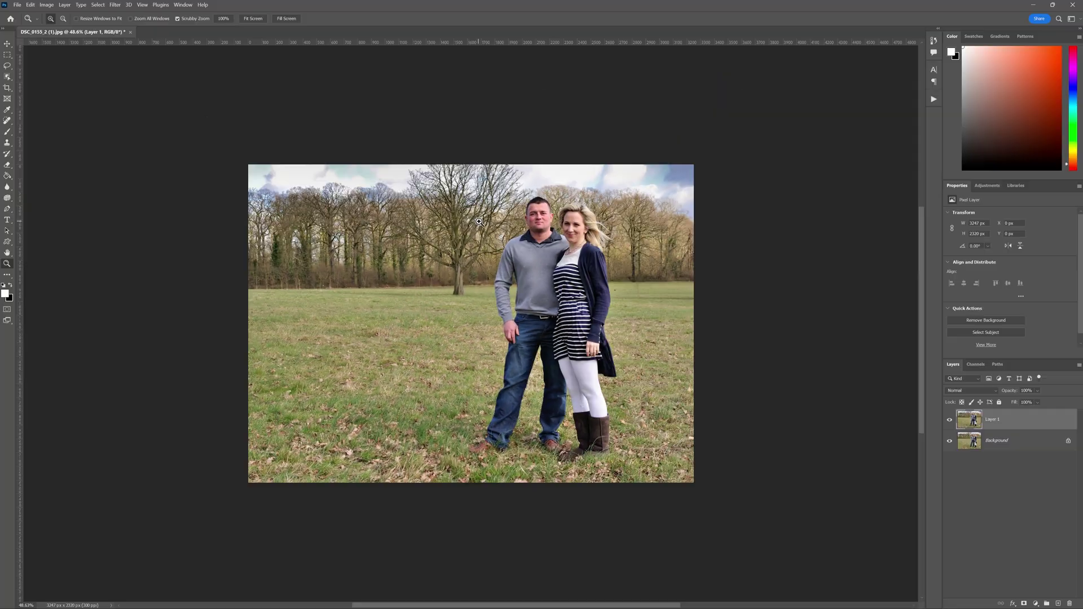
drag(518, 103, 520, 125)
drag(485, 217, 579, 225)
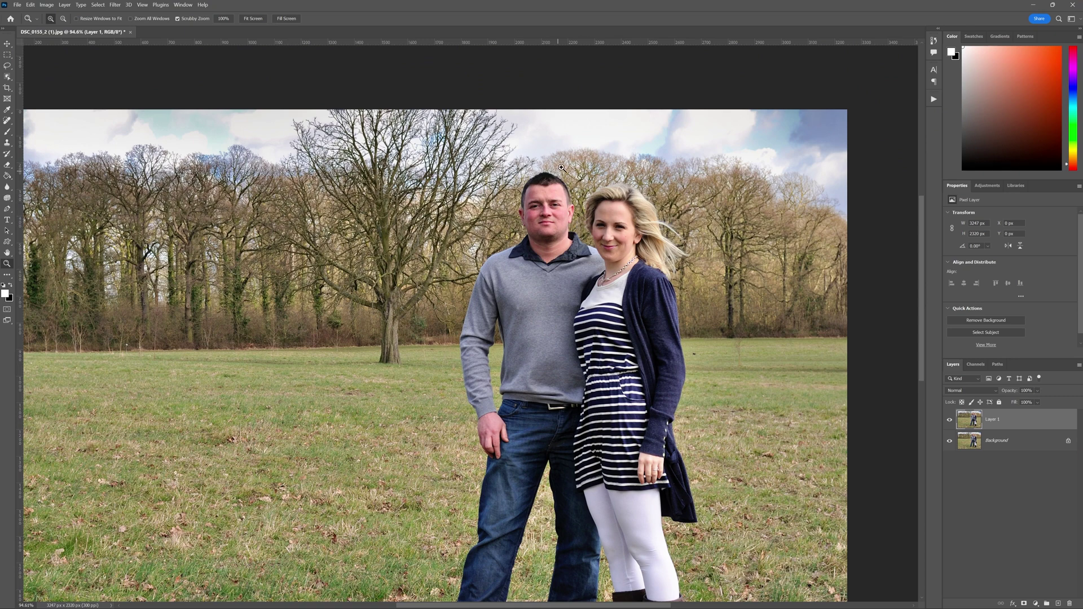
scroll(531, 234, down, 5)
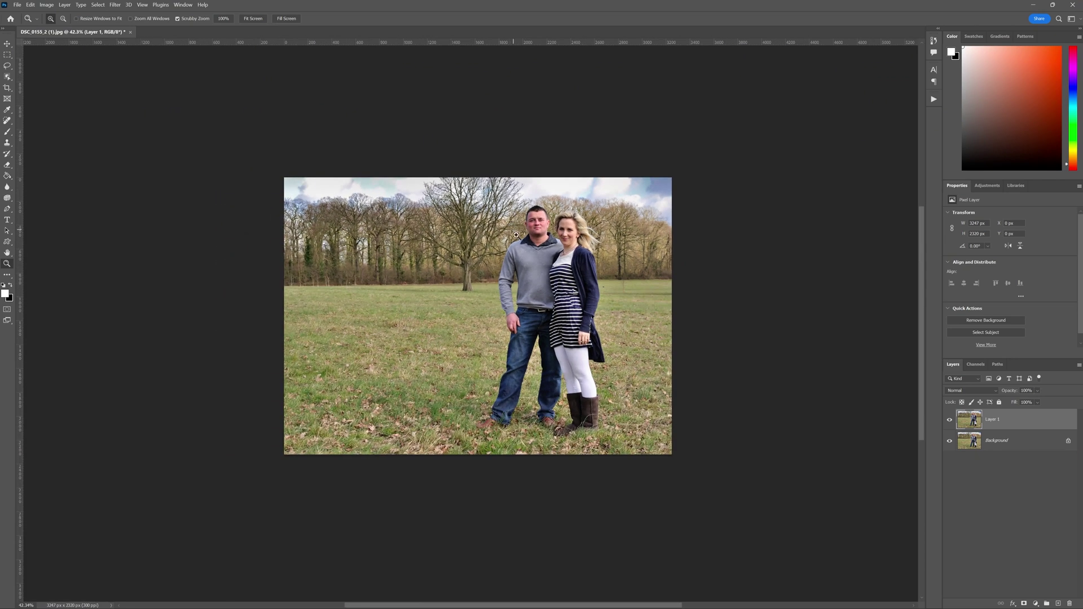
scroll(539, 259, up, 2)
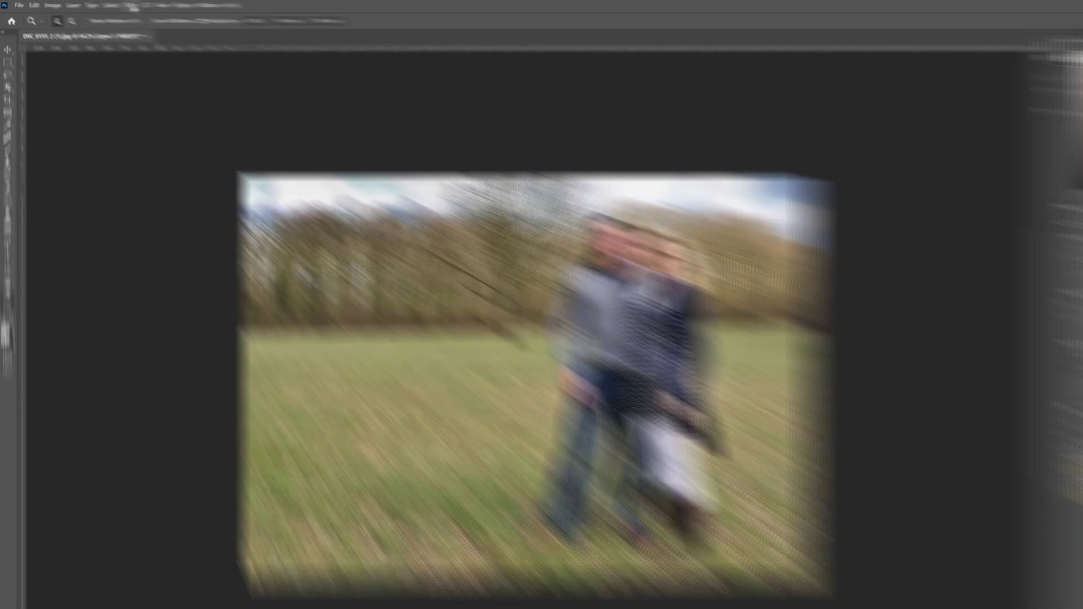
- Enable the Depth Blur neural filter on Layer 1 and set its blur strength to 30
click(116, 5)
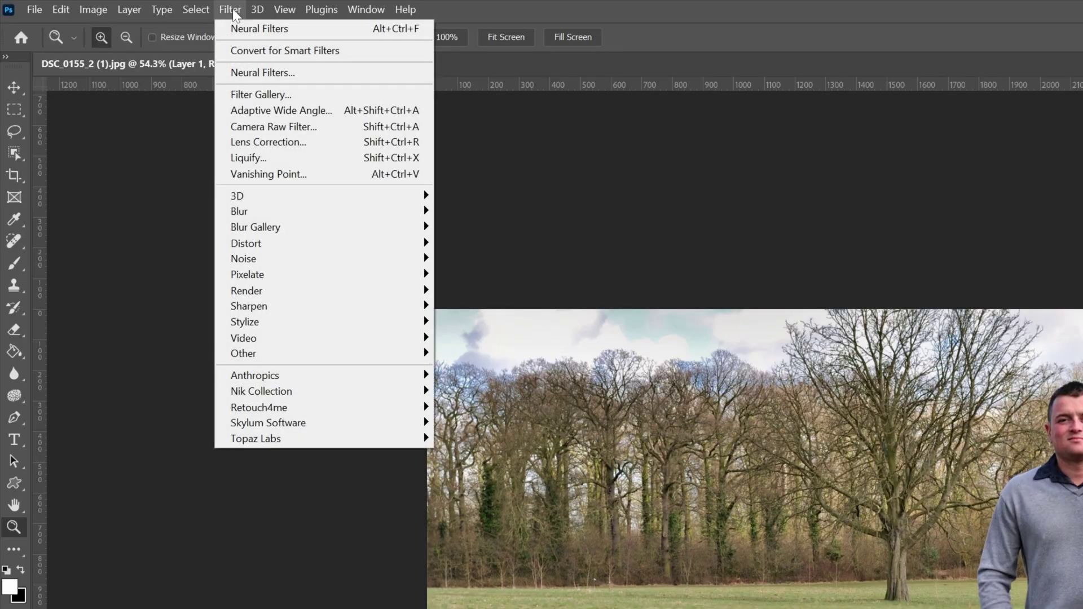
click(285, 74)
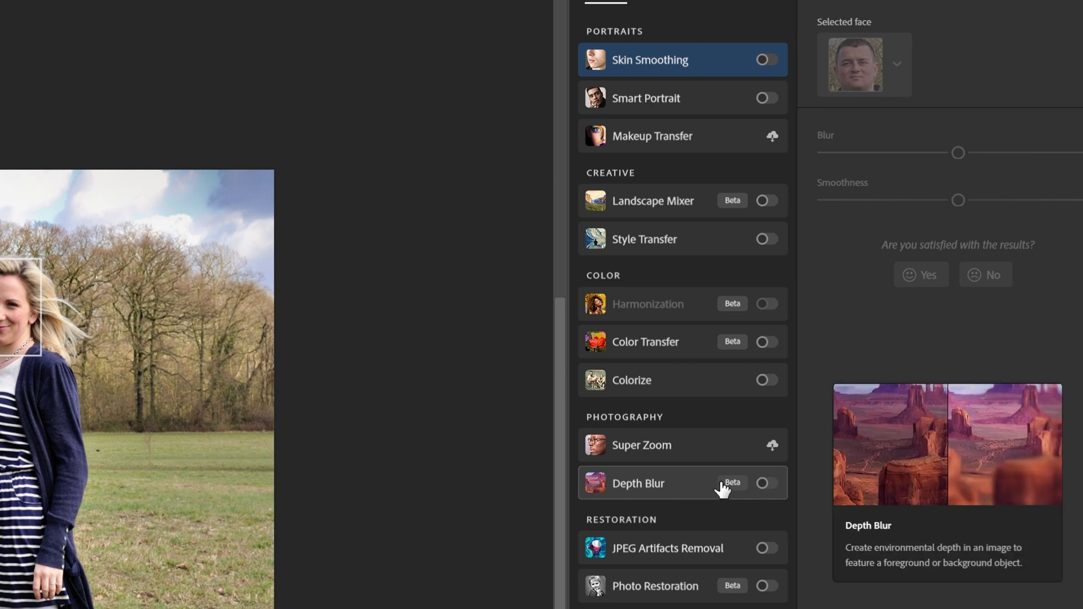
click(768, 484)
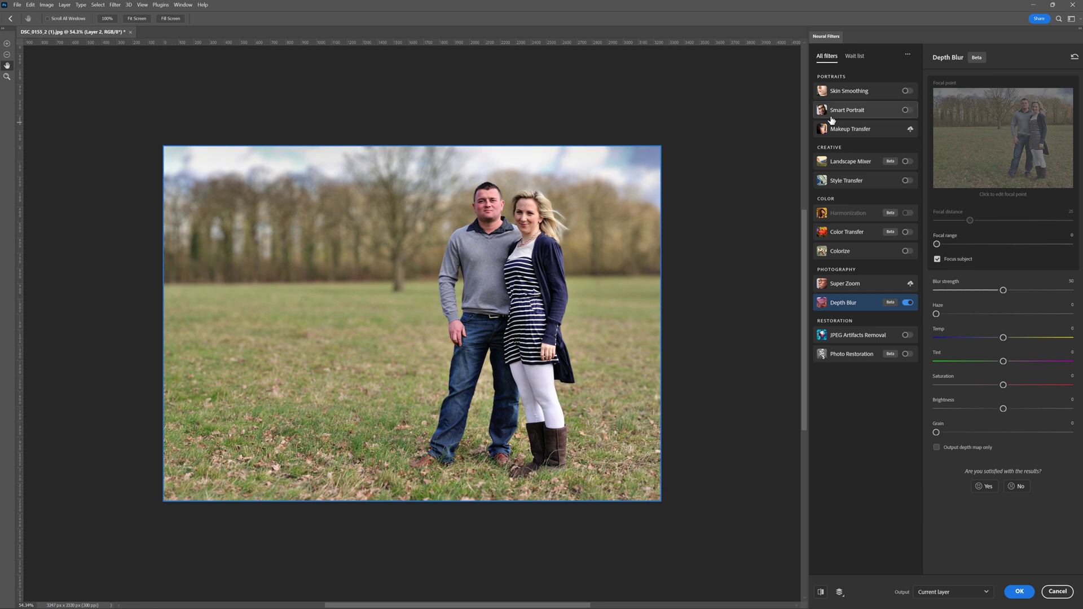
mouse_move(831, 120)
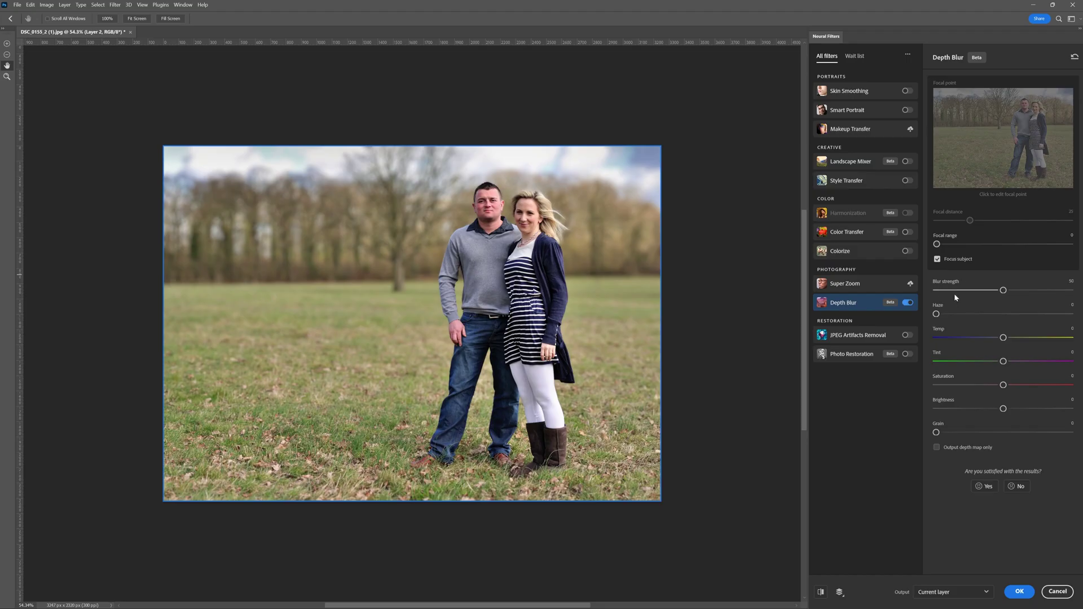
drag(1003, 290, 976, 290)
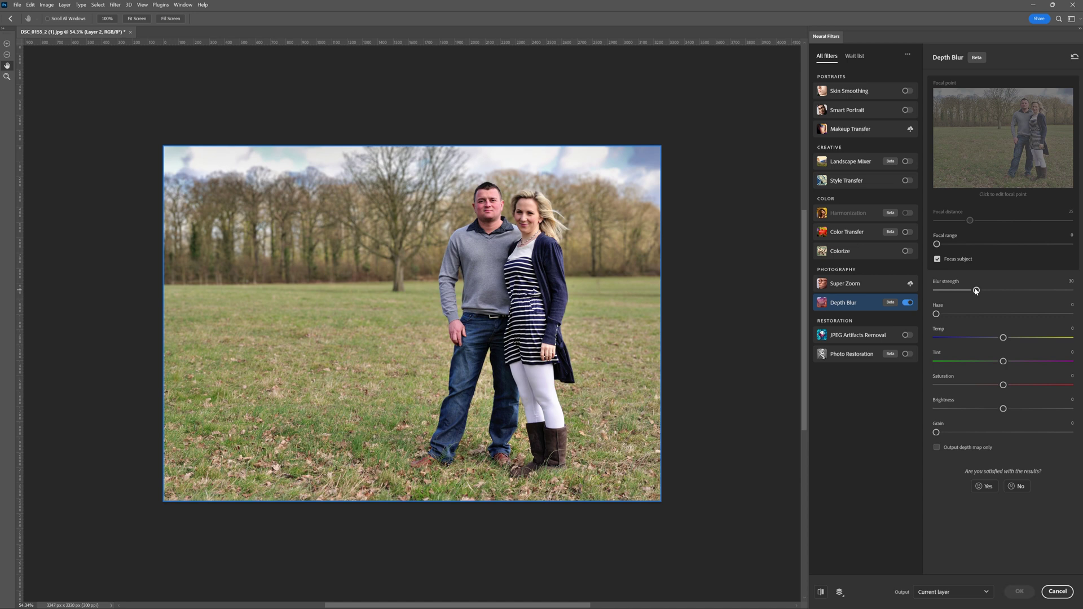
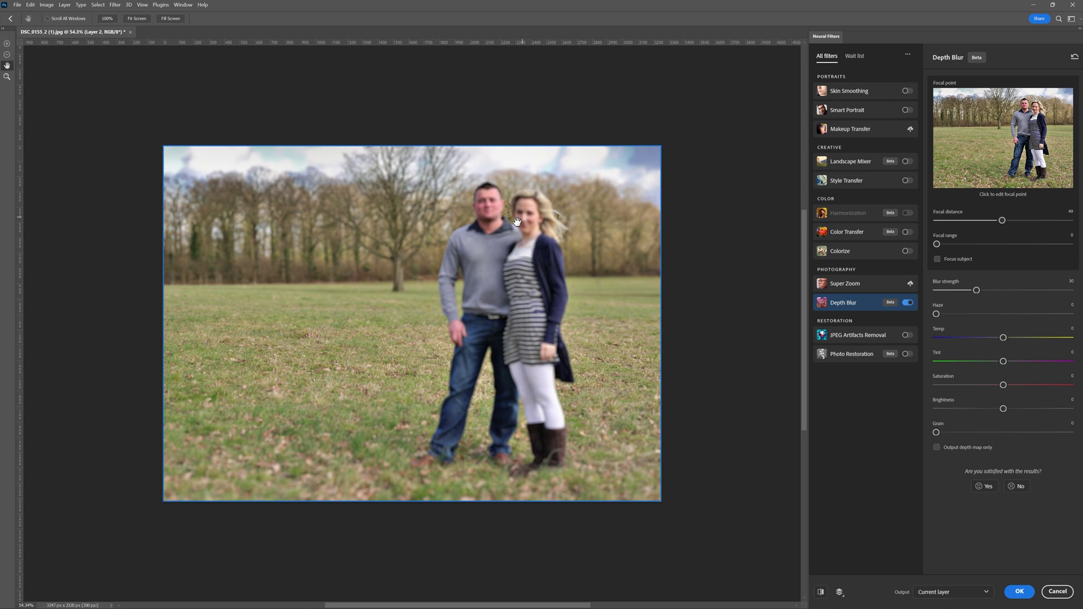
- Try focal distances of 76 and 0 without subject focus, and turn Focus subject back on
drag(1007, 220, 1040, 220)
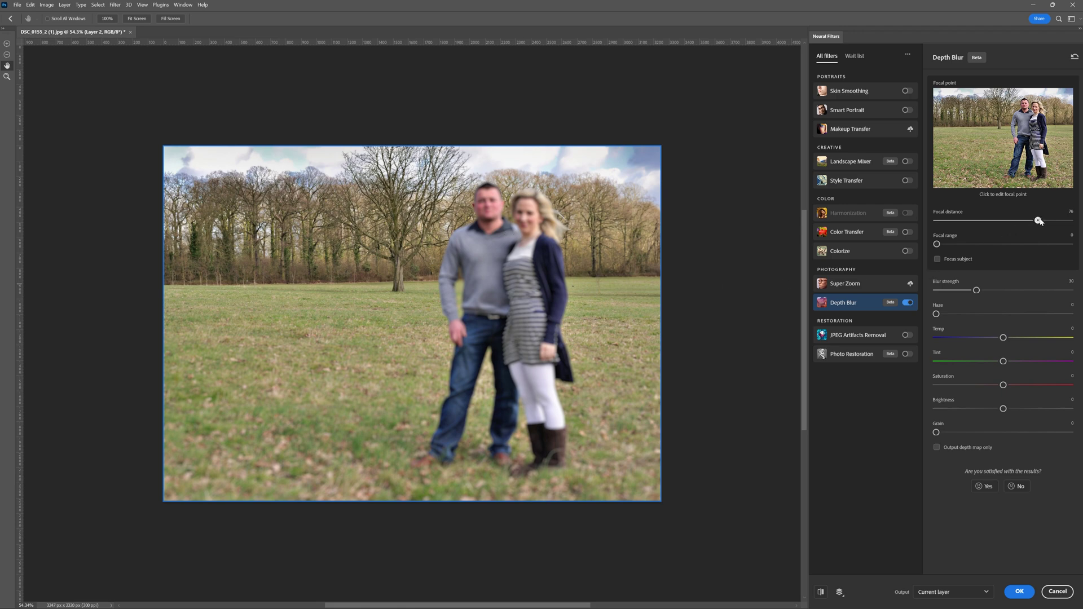
drag(1041, 220, 935, 225)
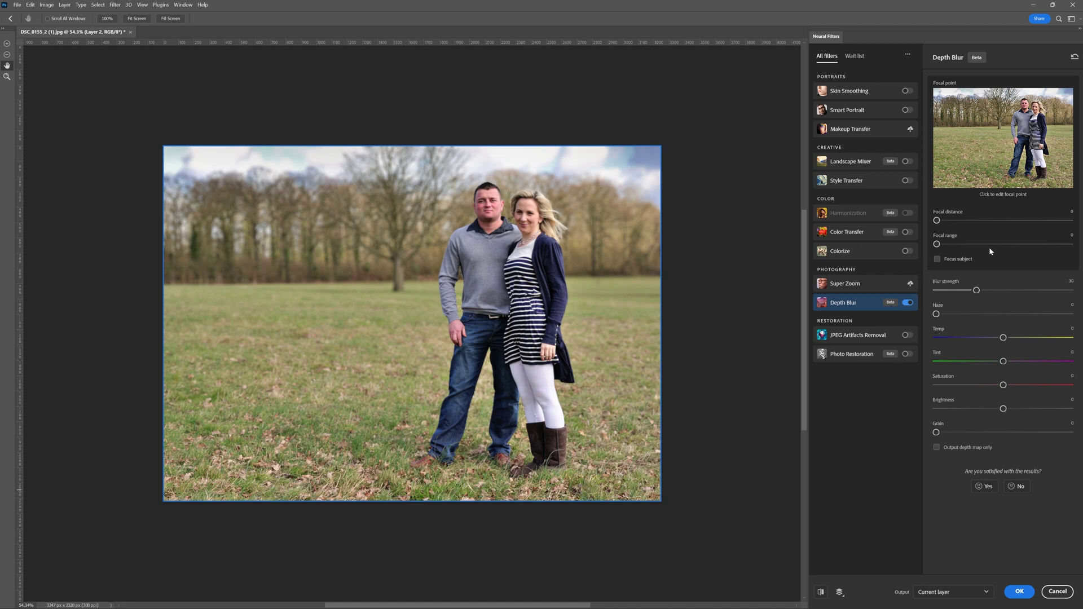
click(937, 259)
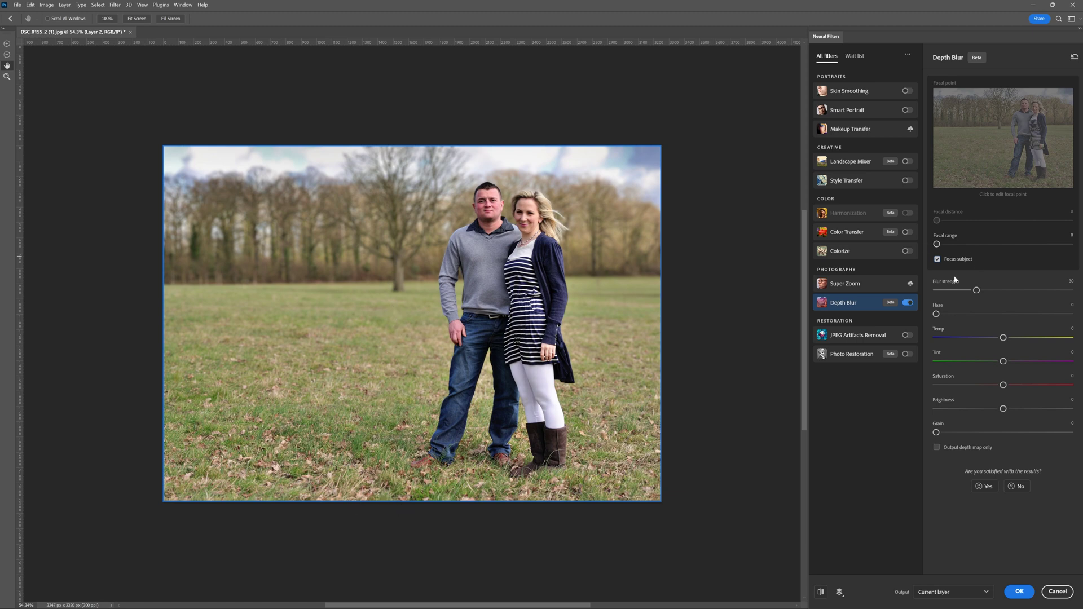
- Try a blur strength of 57 with focal ranges of 58 and 26
drag(976, 290, 1013, 292)
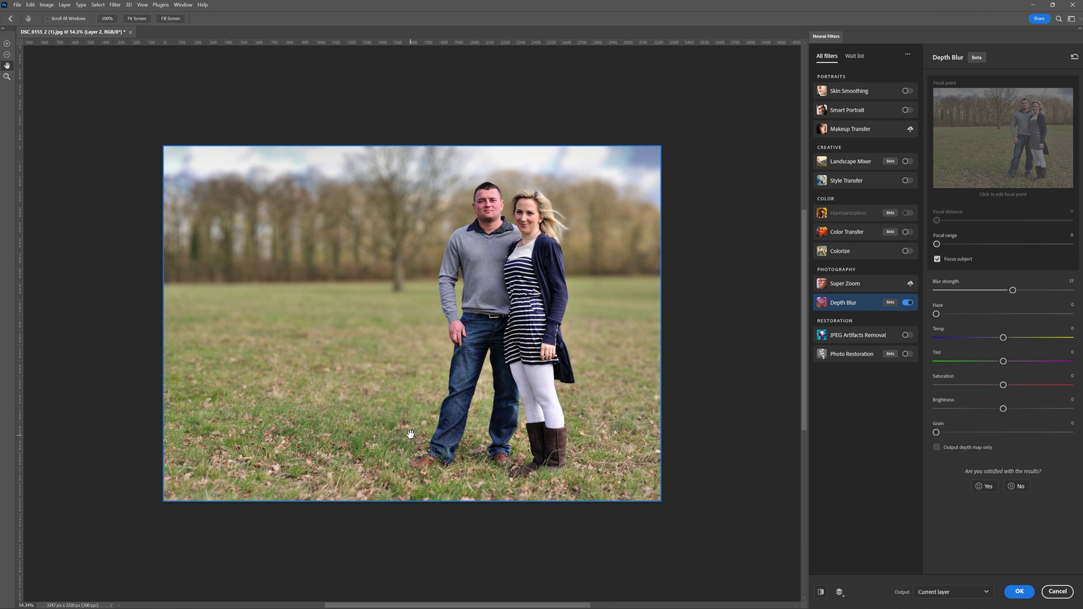
drag(937, 244, 975, 244)
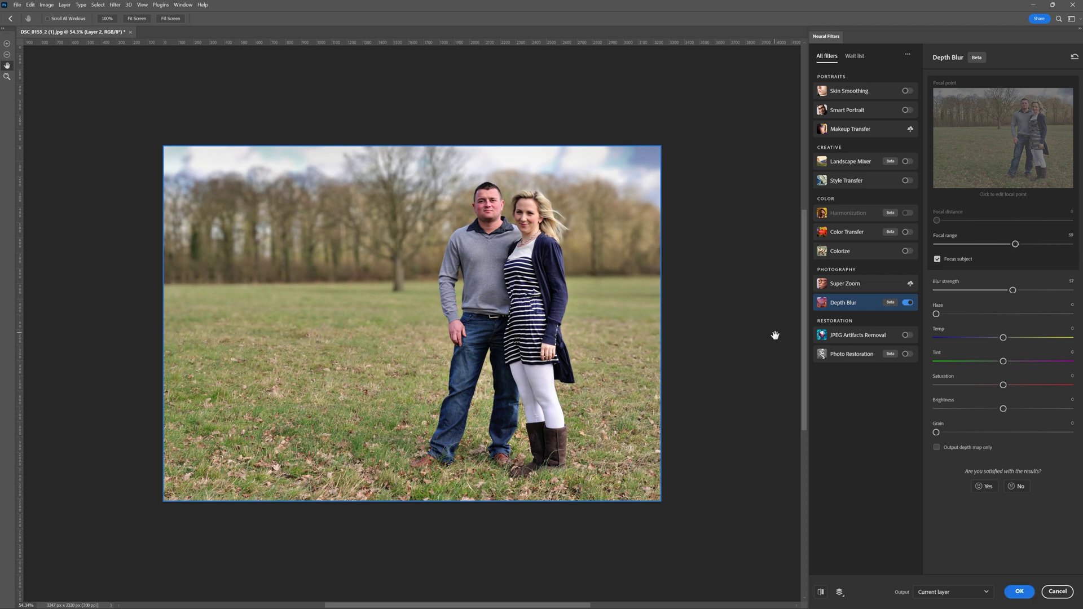
drag(1015, 244, 968, 246)
- Apply Depth Blur to the current layer with blur strength 30 and a focal range close to its minimum
click(953, 290)
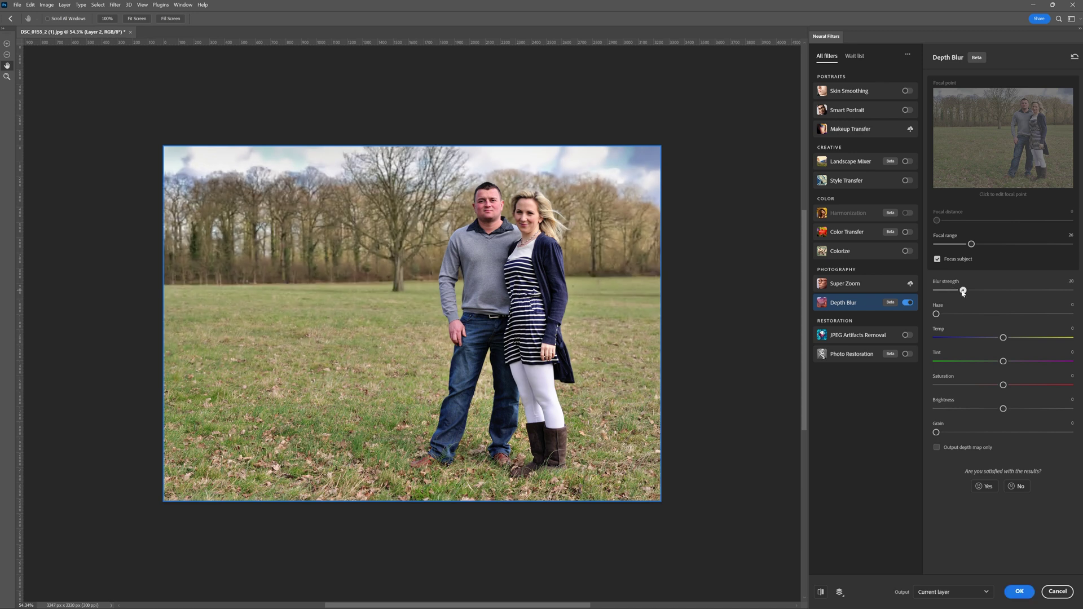
drag(954, 293, 976, 291)
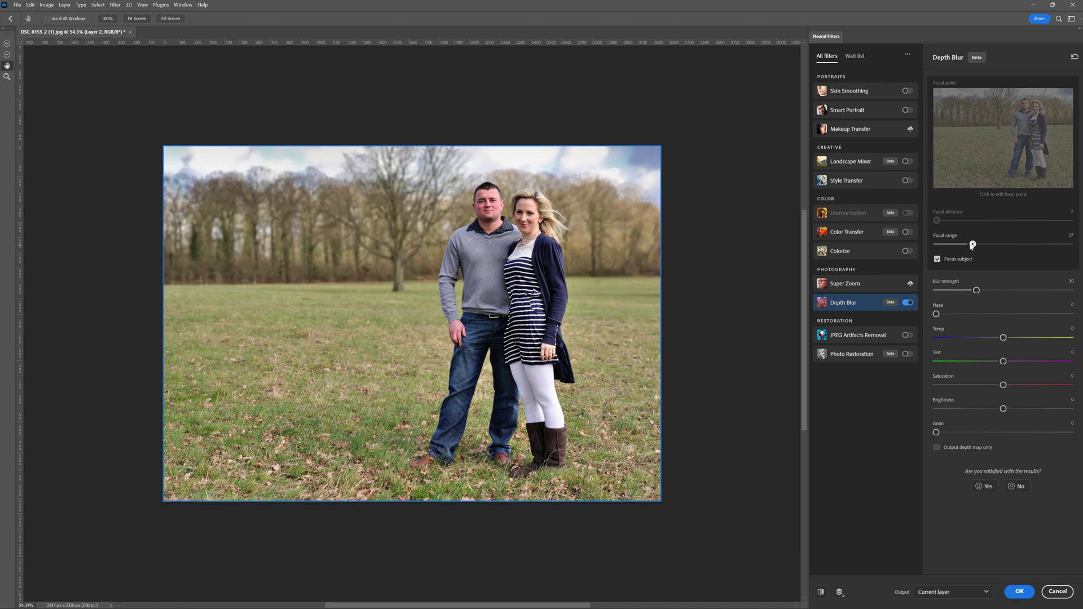
drag(966, 245, 943, 244)
click(1019, 592)
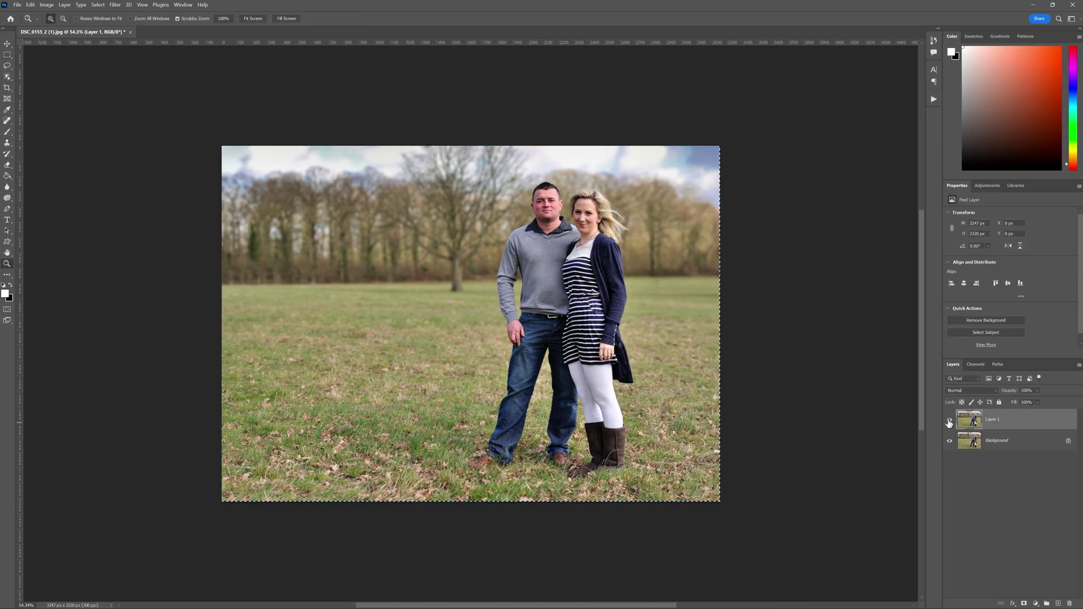
- Compare the blurred Layer 1 with the original photo and inspect the edges around the couple's heads up close
click(950, 421)
click(950, 420)
drag(596, 203, 613, 204)
drag(694, 236, 698, 231)
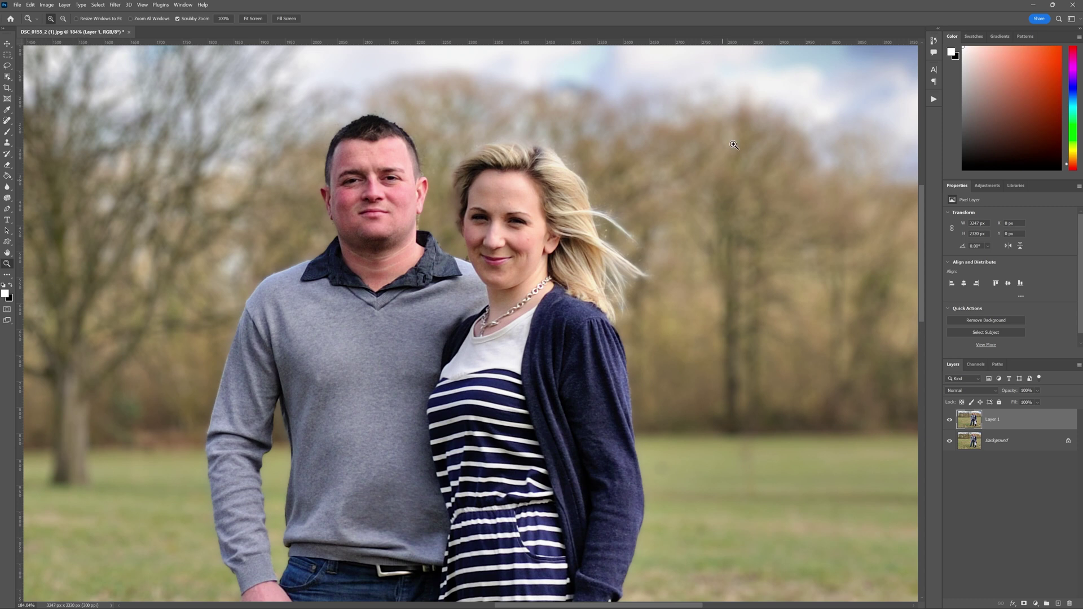
- Retouch the stray edges around the woman's windblown hair and beside the man's head with the content-aware Spot Healing Brush
click(7, 120)
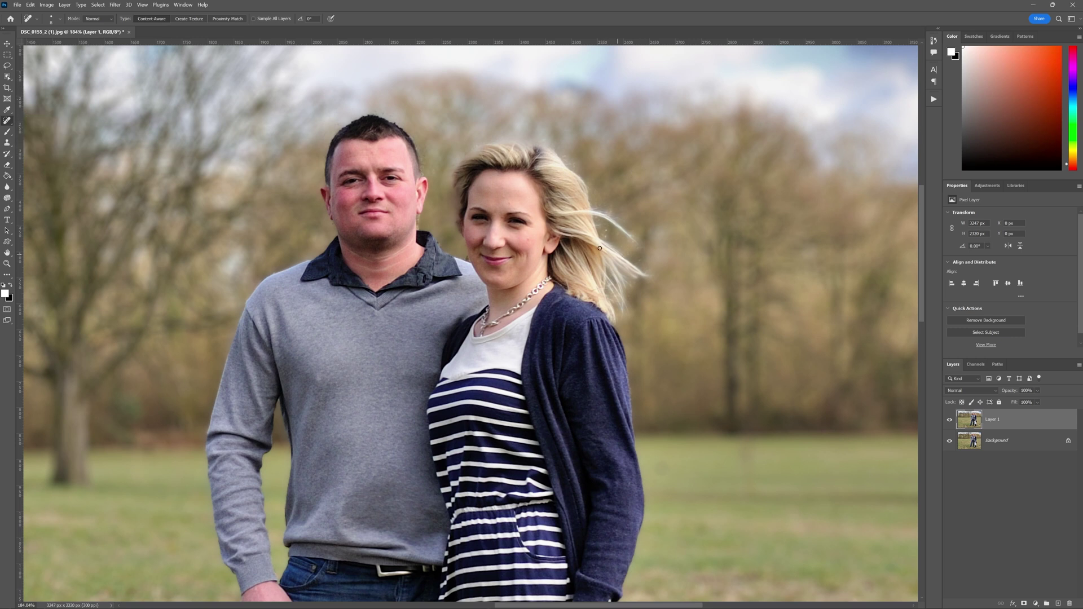
drag(605, 231, 611, 237)
mouse_move(603, 228)
mouse_down()
mouse_move(620, 239)
mouse_move(597, 223)
mouse_move(619, 209)
mouse_move(602, 212)
mouse_up()
click(626, 249)
drag(640, 255, 630, 243)
drag(426, 164, 435, 183)
- Compare the whole retouched photo with the original by hiding Layer 1 and showing it again
click(7, 264)
mouse_move(453, 273)
mouse_down()
mouse_move(457, 255)
mouse_move(416, 270)
mouse_move(306, 271)
mouse_move(320, 266)
mouse_up()
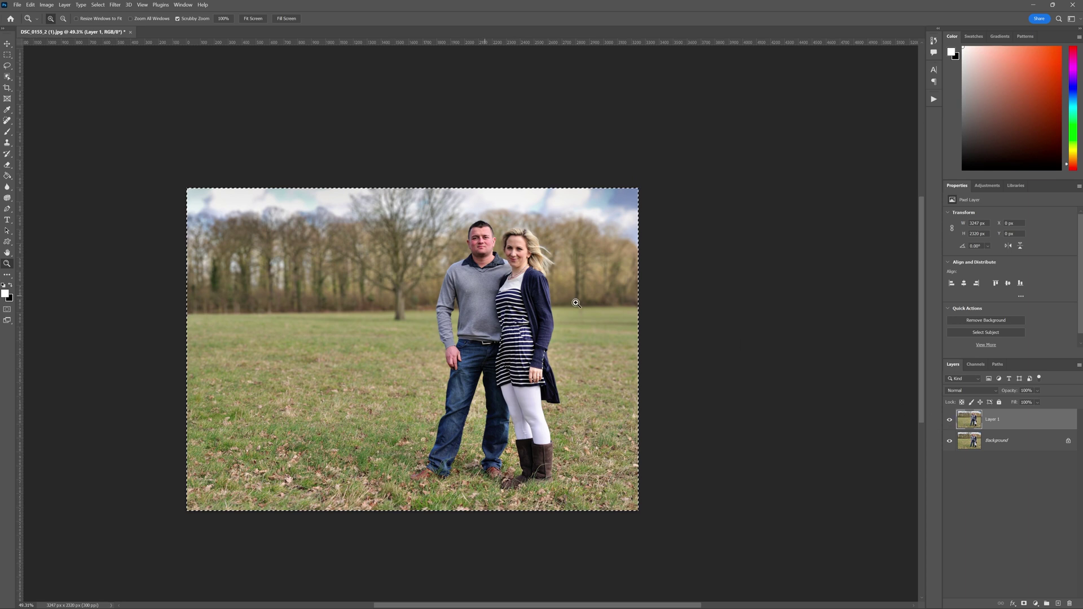
click(950, 420)
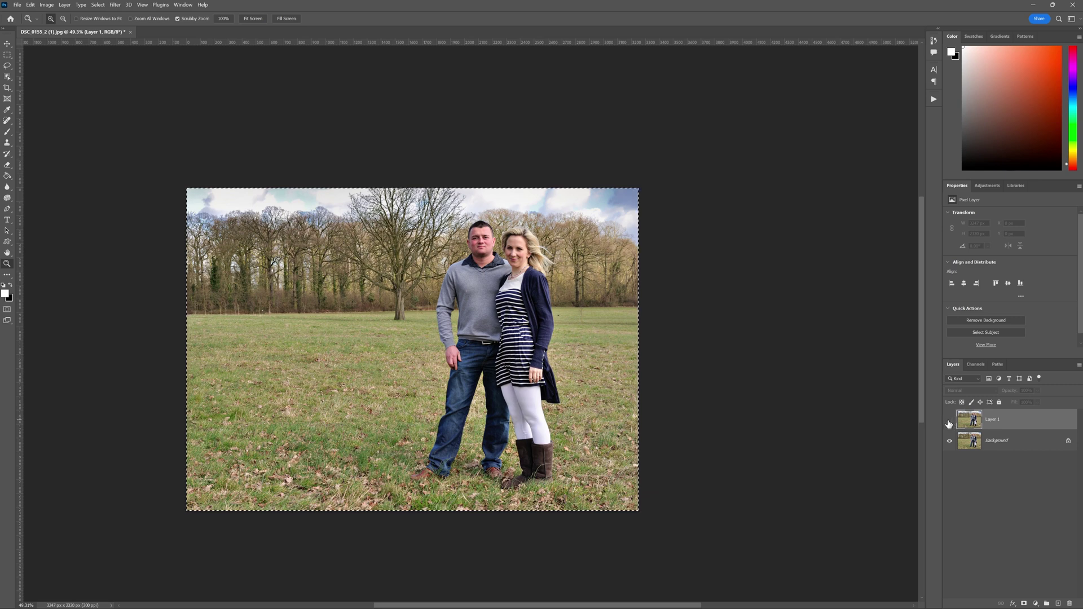
click(949, 421)
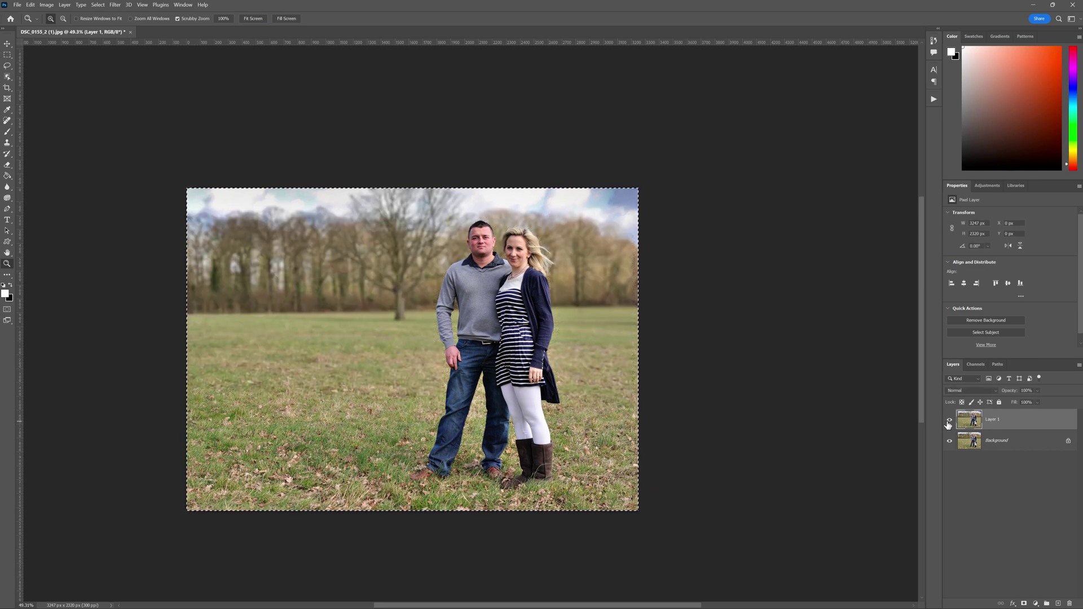